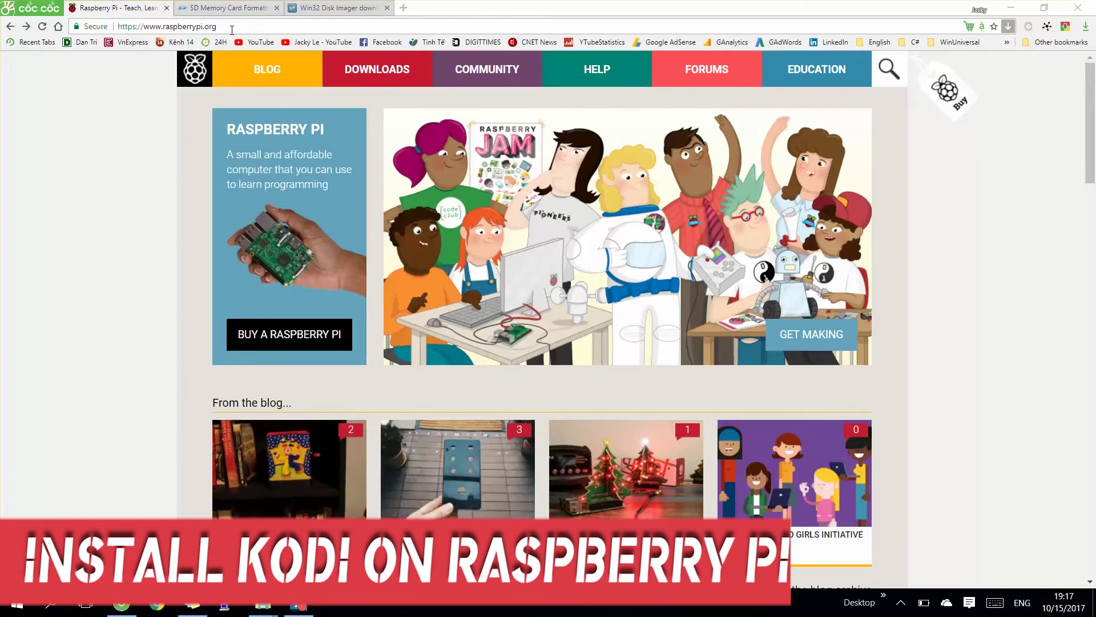
Go to raspberrypi.org's NOOBS download page and scroll to the NOOBS 2.4.4 and NOOBS Lite downloads.
left_click(391, 69)
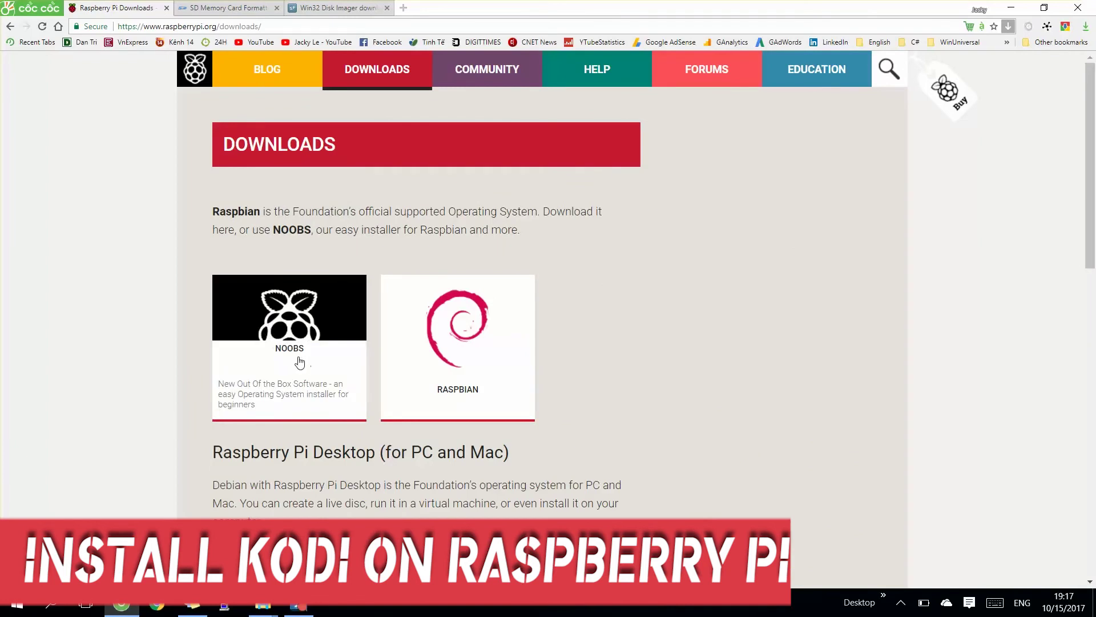
left_click(302, 338)
scroll(372, 365, "down", 3)
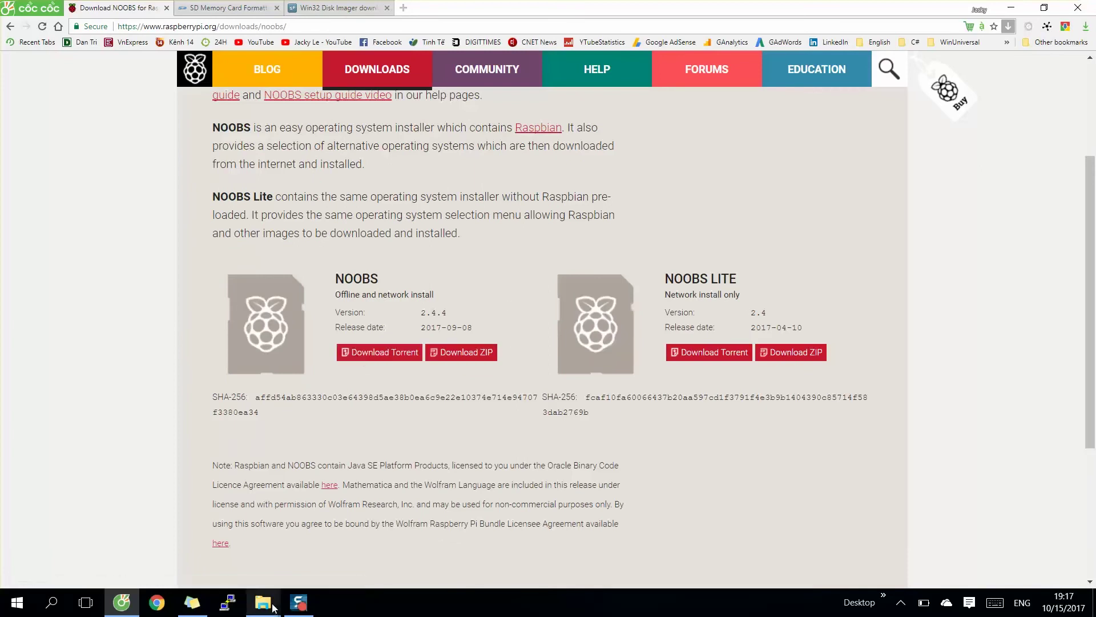
Extract NOOBS_v2_4_4.zip with 7-Zip into a NOOBS_v2_4_4 folder.
mouse_move(270, 605)
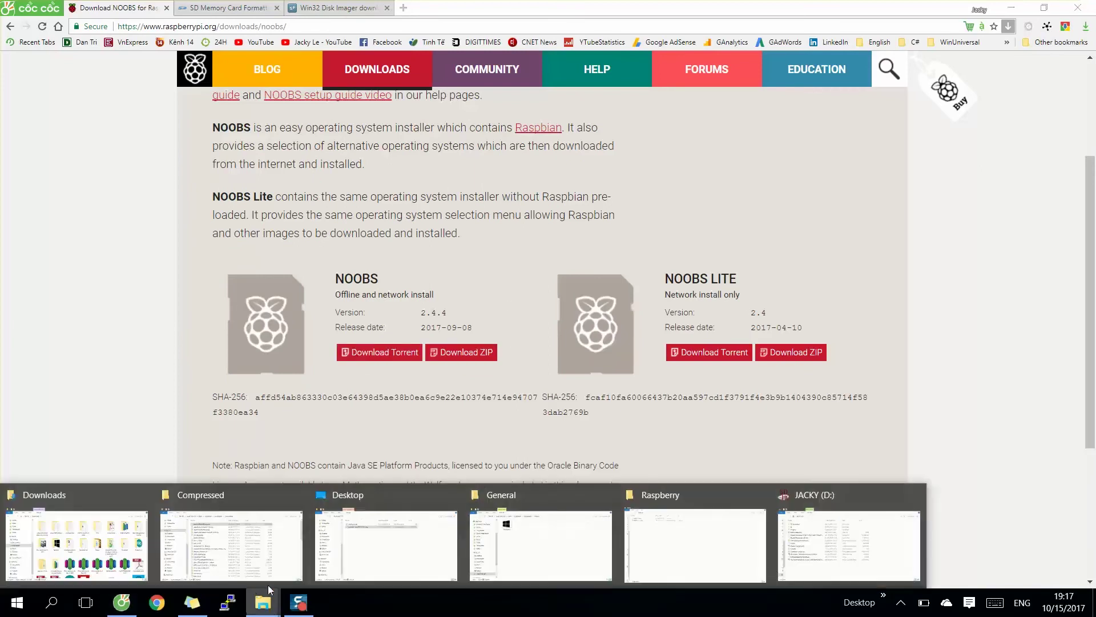
left_click(700, 552)
left_click(97, 111)
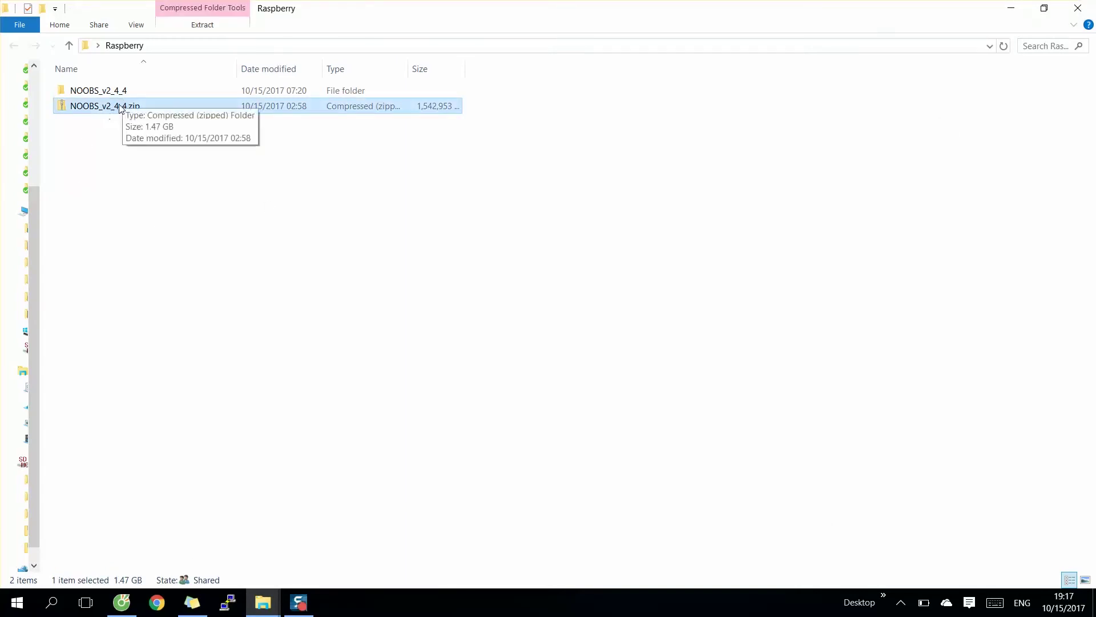
right_click(108, 108)
mouse_move(137, 185)
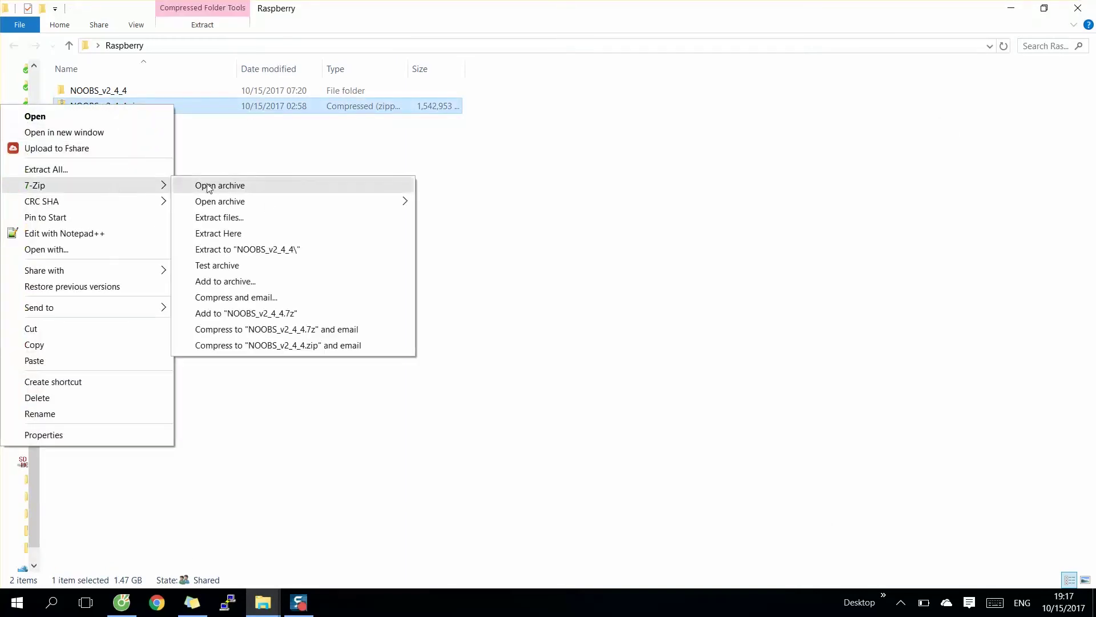
left_click(247, 250)
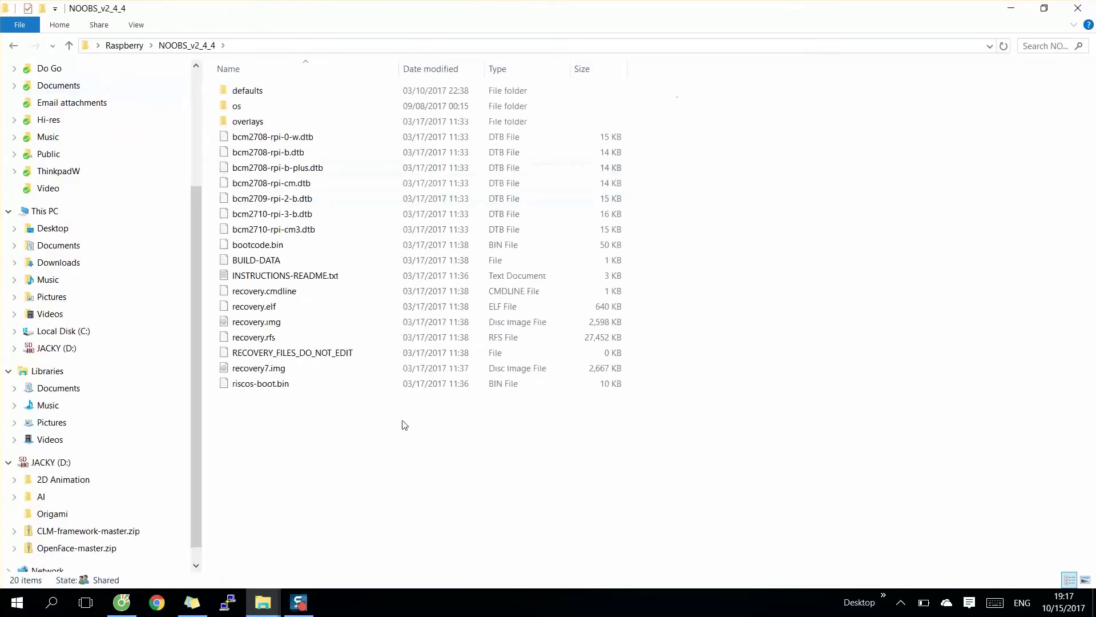
Select all 20 extracted NOOBS files, then return to the Cốc Cốc NOOBS page.
left_click_drag(399, 483, 235, 56)
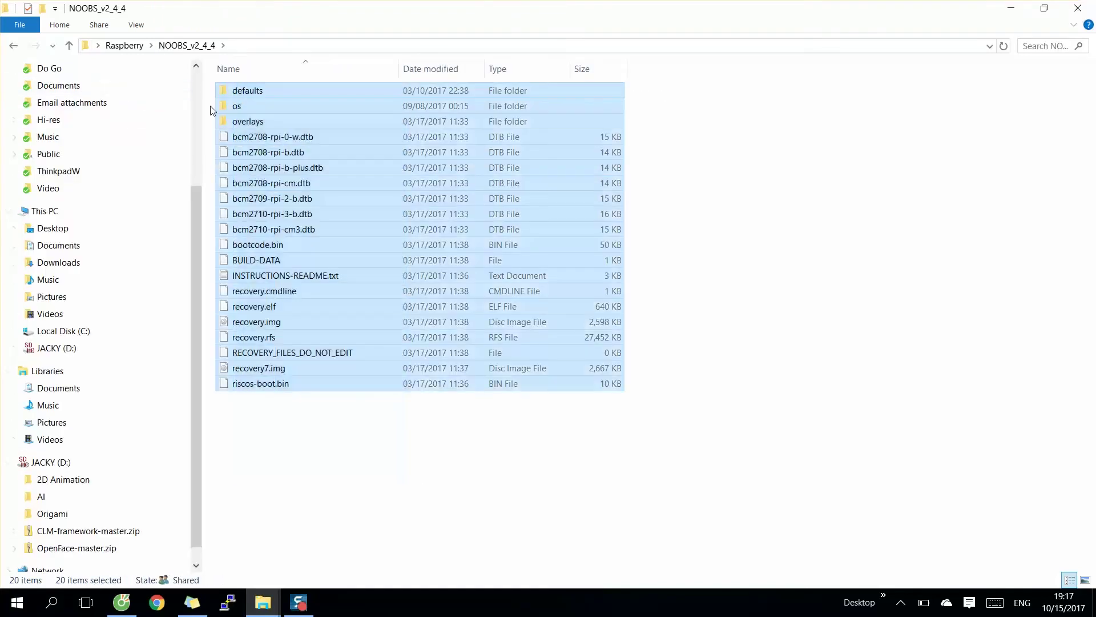
left_click_drag(202, 118, 35, 120)
left_click(234, 469)
left_click_drag(213, 477, 128, 40)
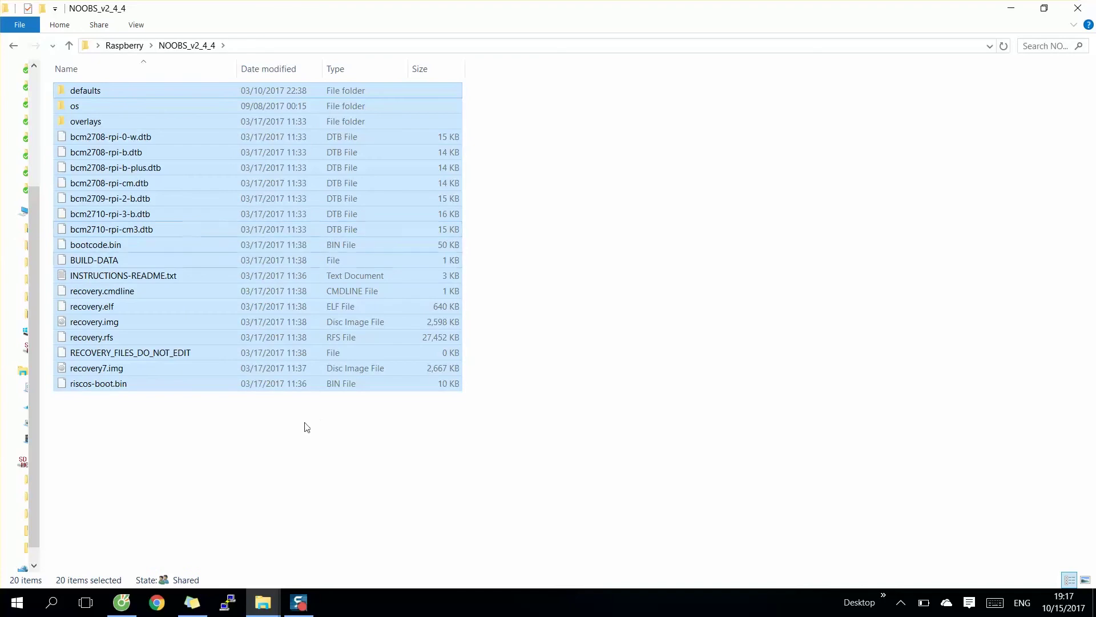
left_click(128, 608)
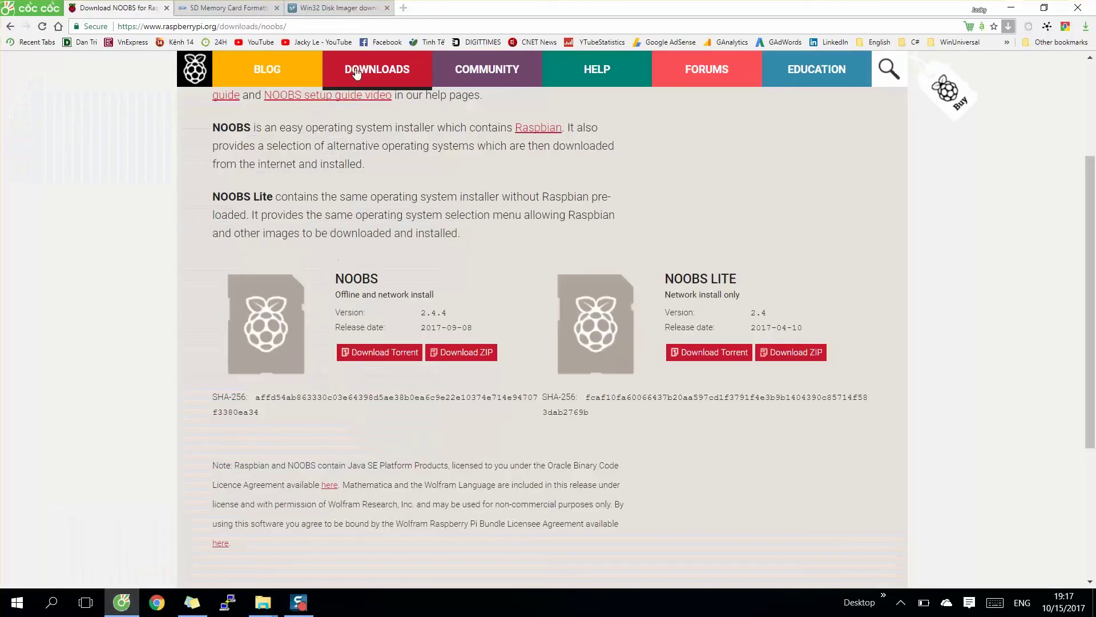
Switch to the SD Memory Card Formatter page and launch SD Card Formatter via a 'format' search.
left_click(225, 7)
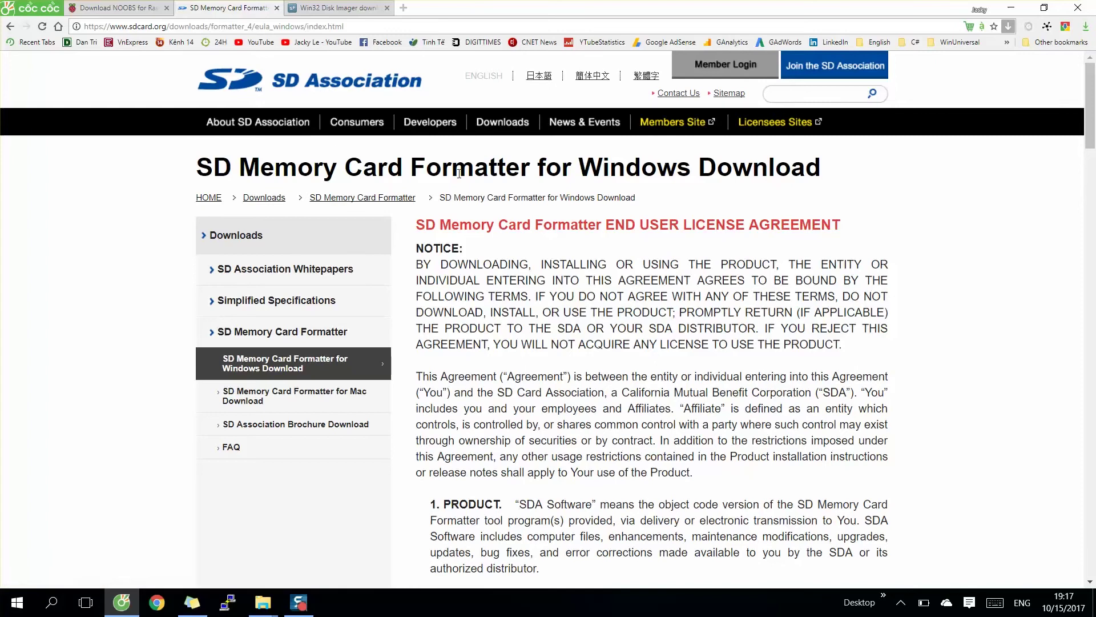
left_click(145, 27)
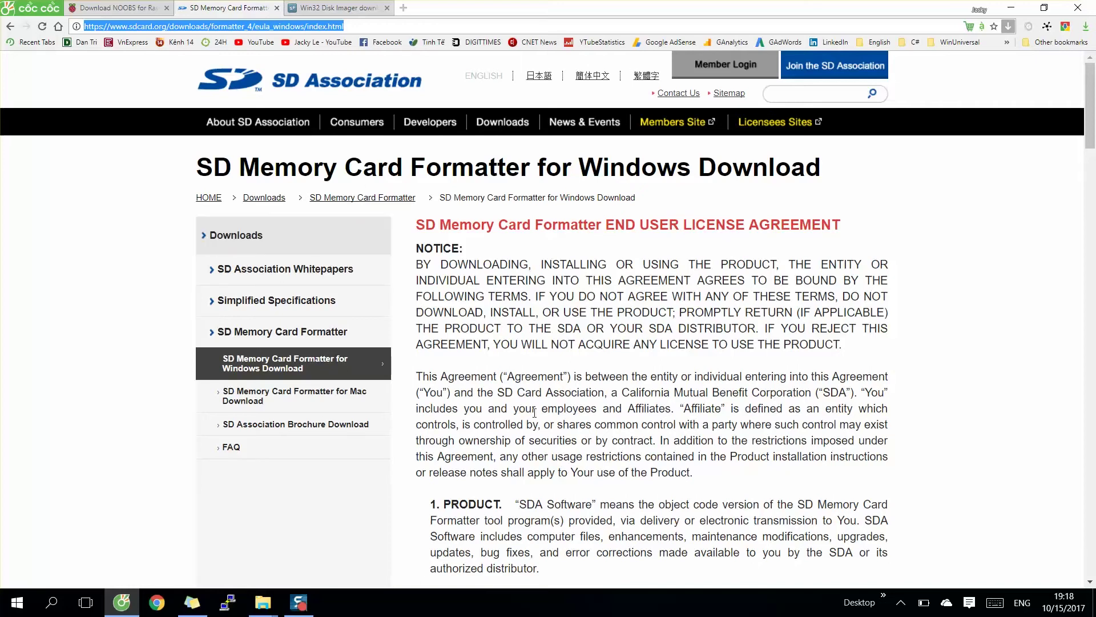
key("super")
type("fo")
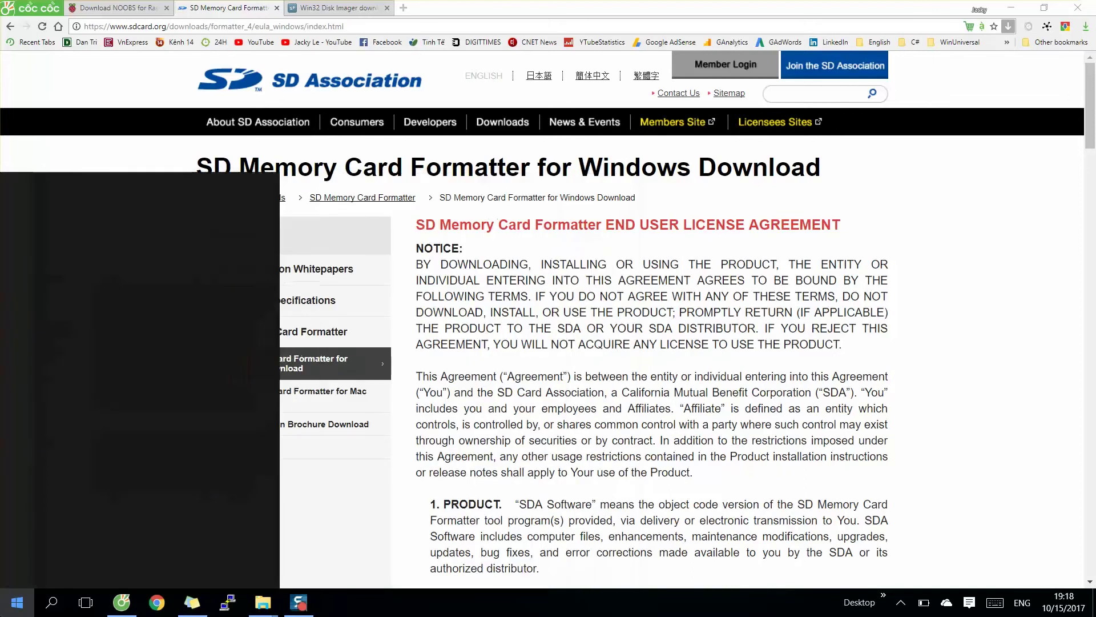
type("r")
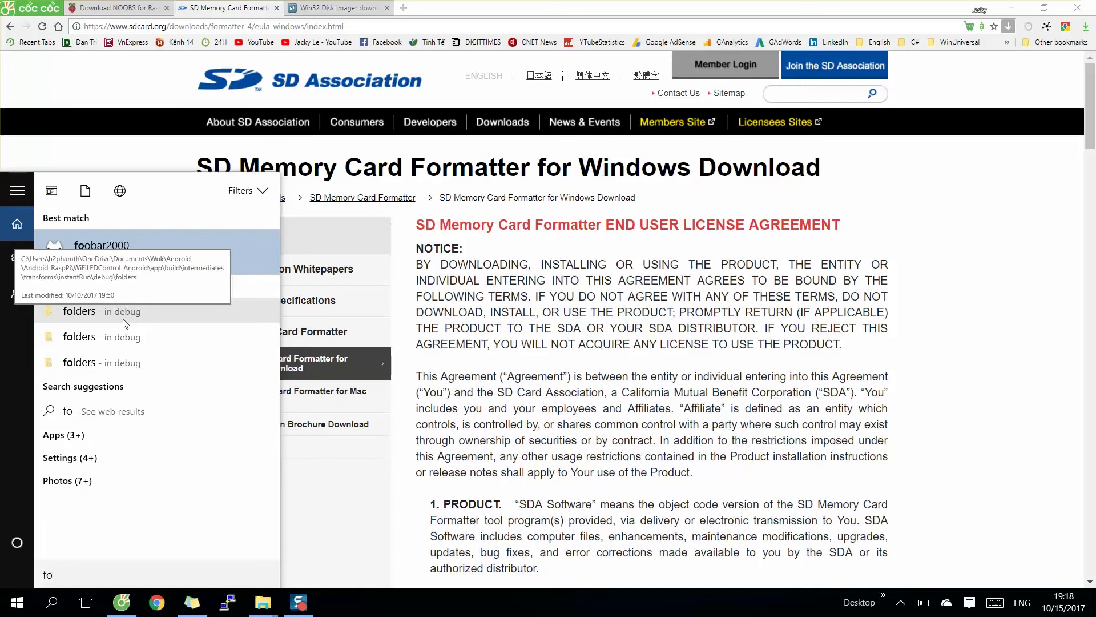
type("rm")
key("BackSpace")
key("BackSpace")
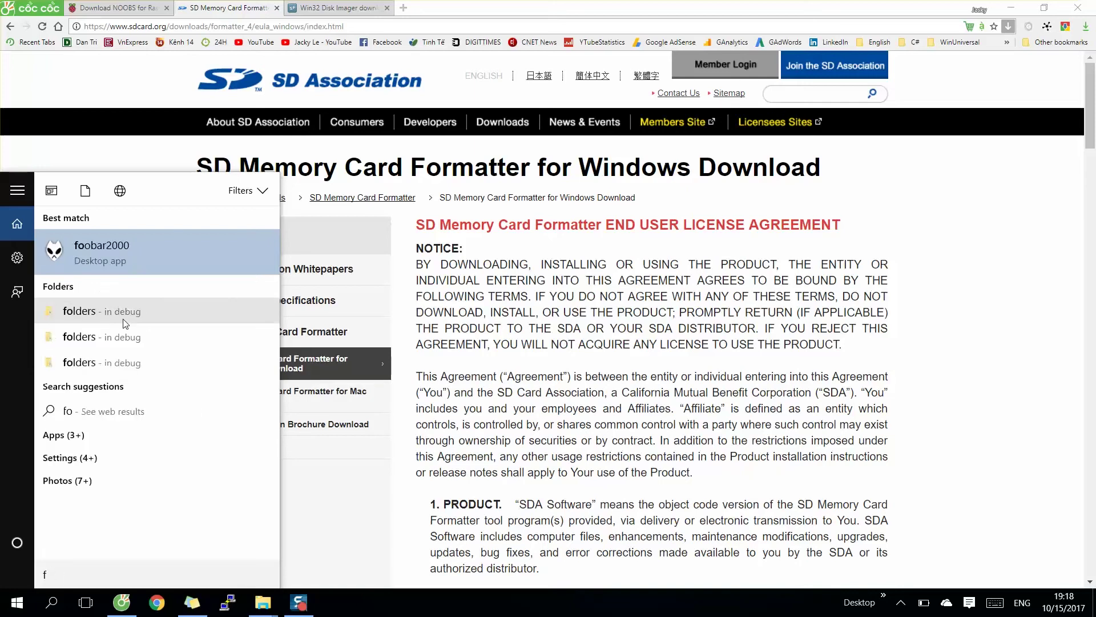
key("BackSpace")
key("BackSpace")
type("format")
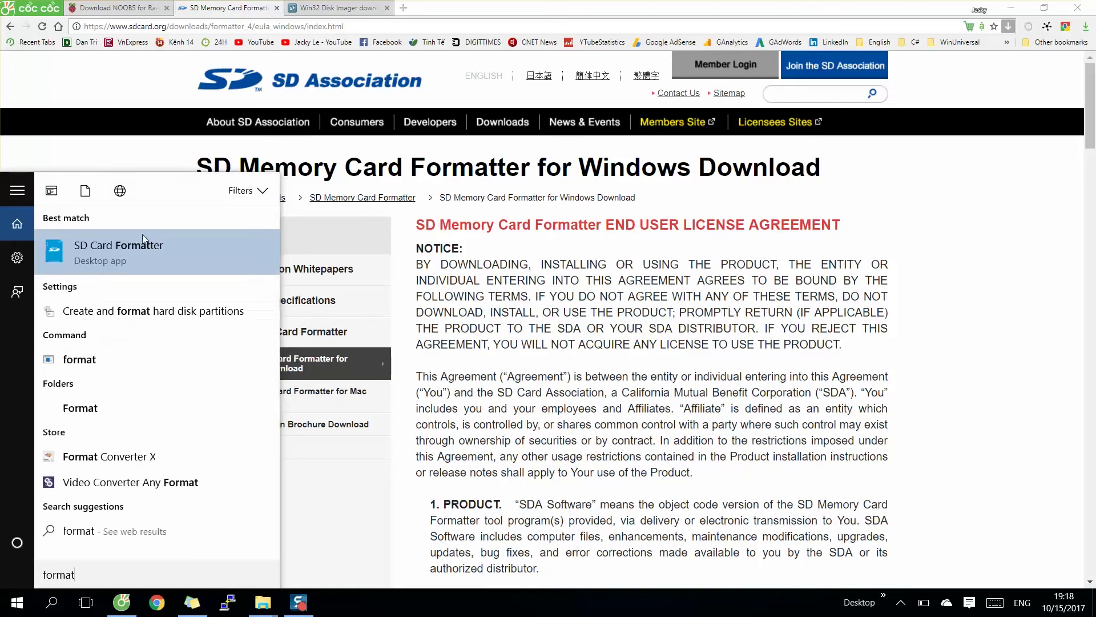
left_click(136, 245)
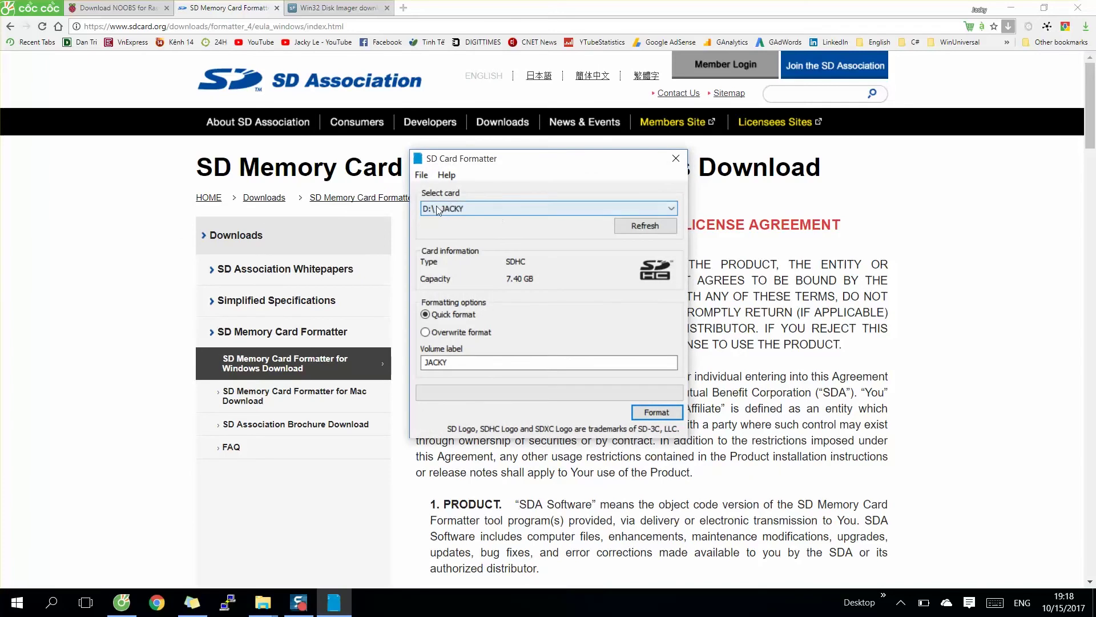
Quick-format the 7.40 GB SDHC card in drive D:, confirm, and close SD Card Formatter.
left_click(504, 209)
left_click(443, 222)
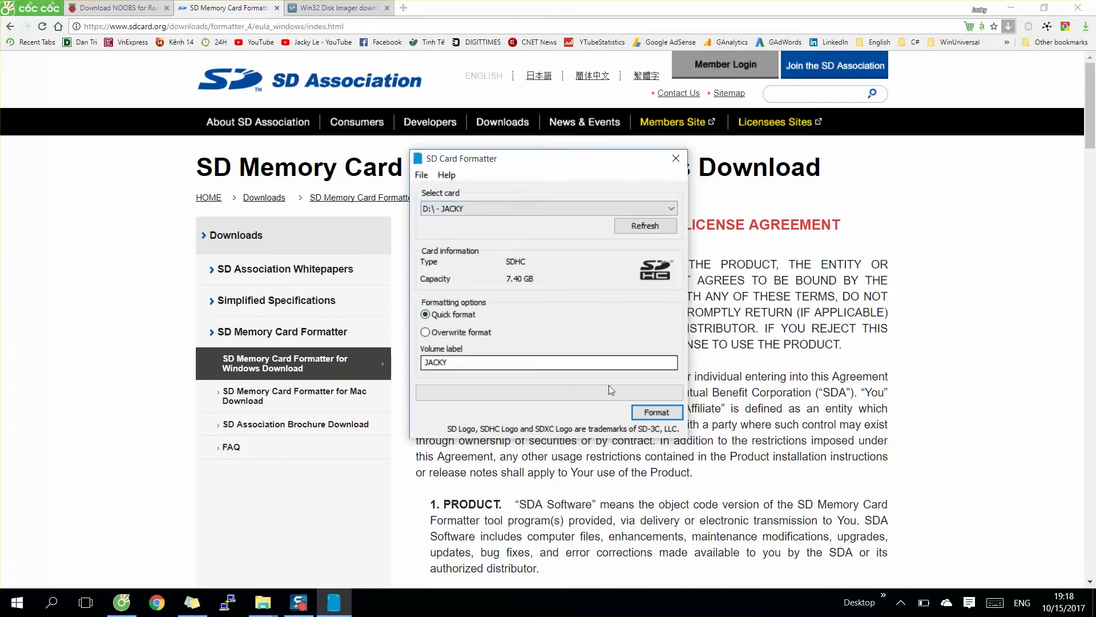
left_click(656, 412)
left_click(552, 335)
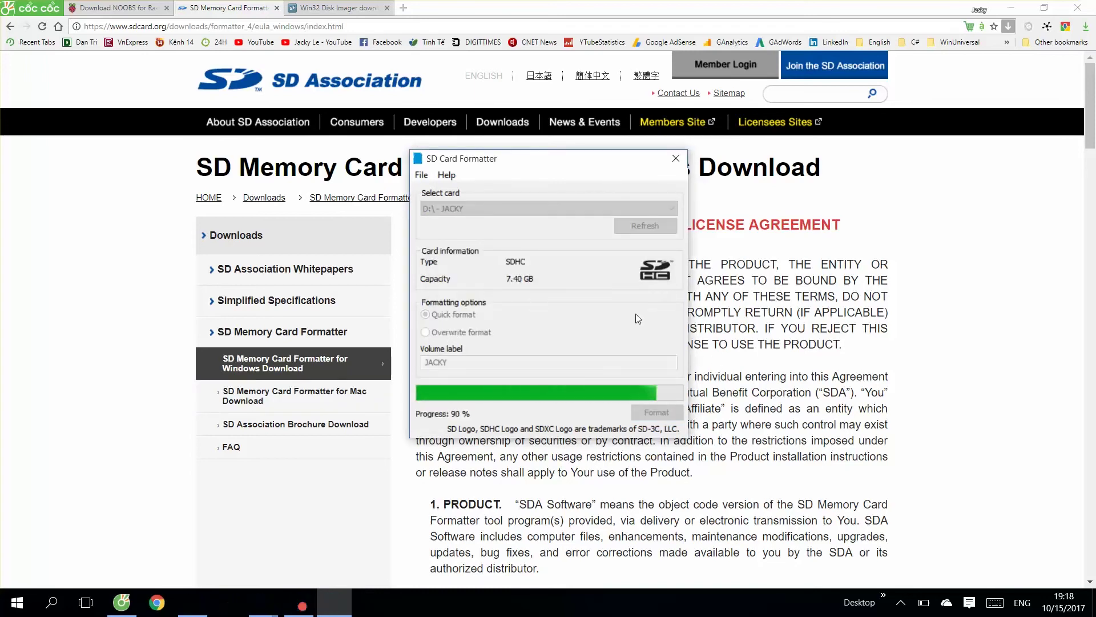
left_click(618, 365)
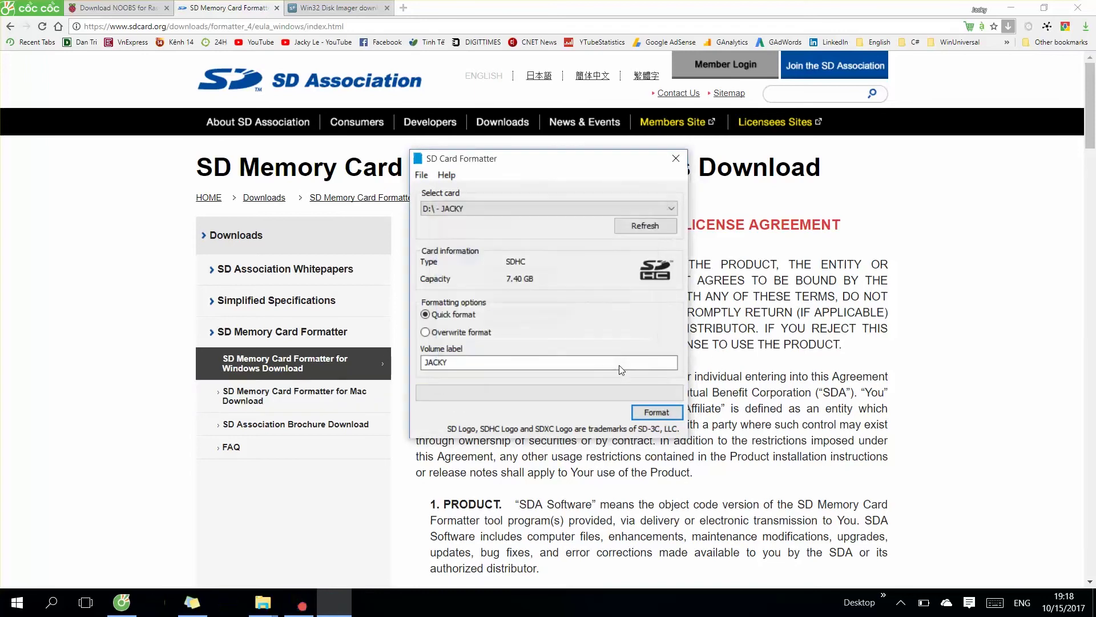
left_click(679, 159)
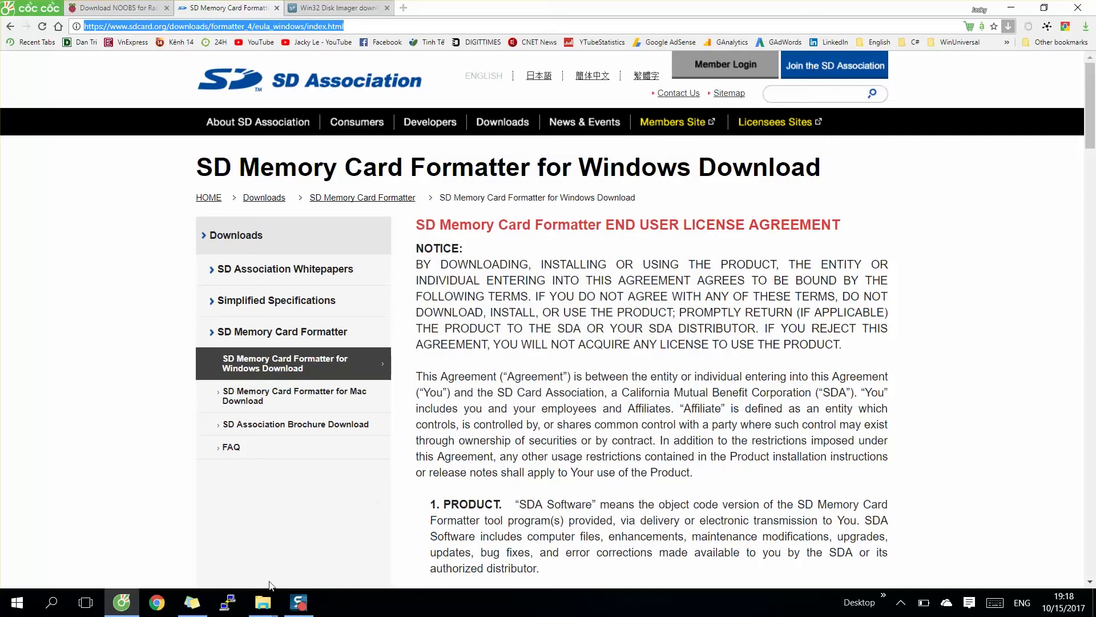
Copy all 20 NOOBS_v2_4_4 files to the SD card drive using Send to.
mouse_move(263, 603)
left_click(694, 534)
left_click(384, 482)
left_click_drag(594, 505, 42, 77)
right_click(200, 158)
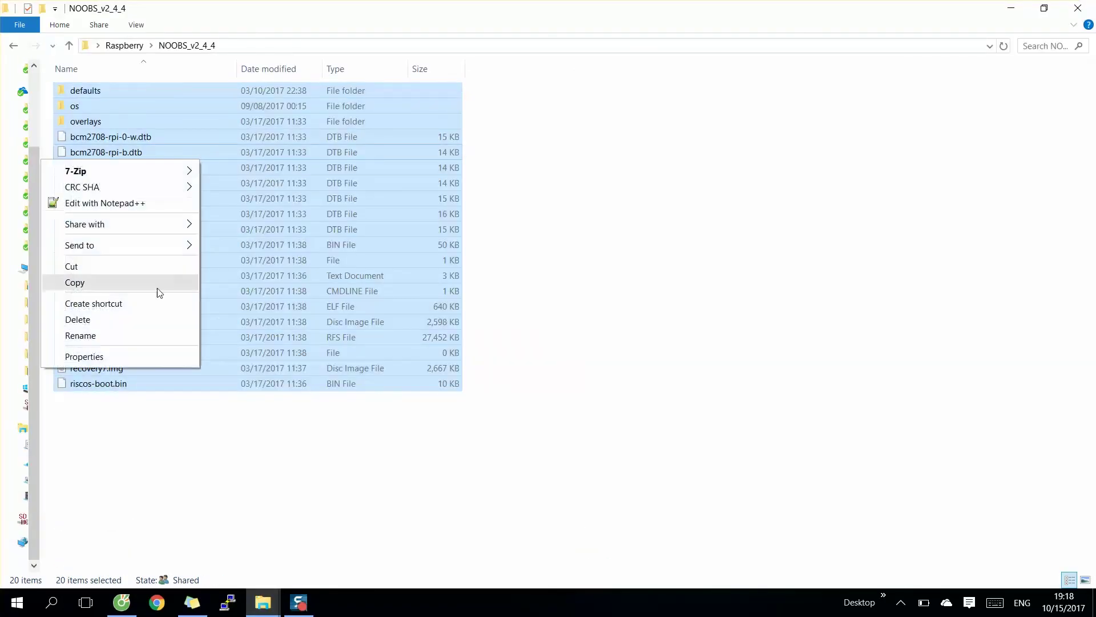
mouse_move(170, 255)
left_click(240, 374)
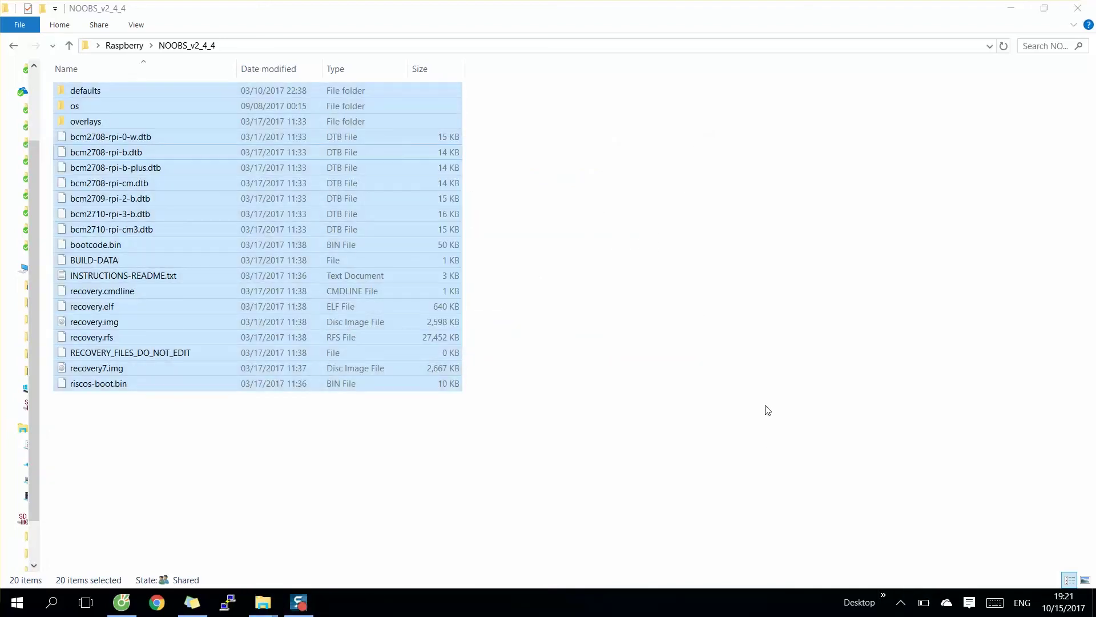
Safely eject the SD card from the notification area.
left_click(901, 602)
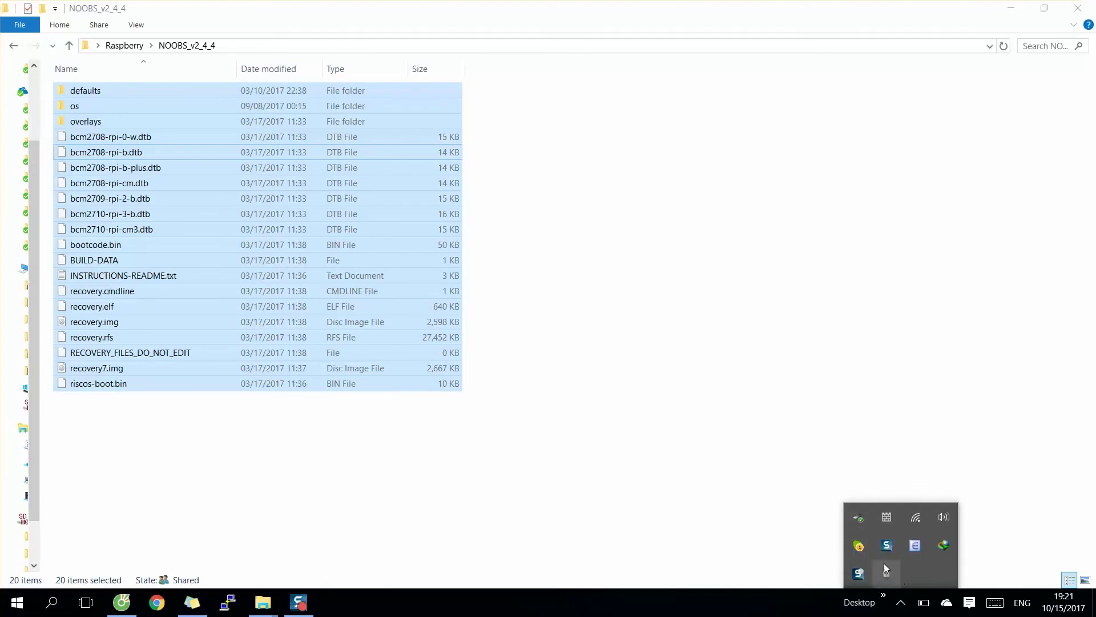
left_click(858, 518)
left_click(878, 510)
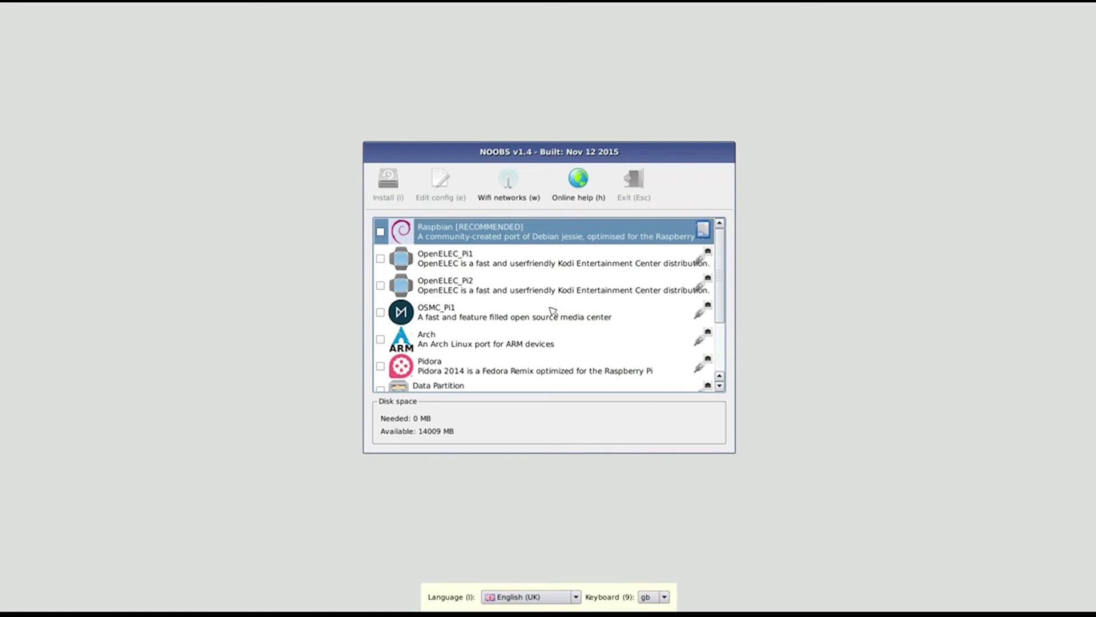
Tick OSMC_Pi2 (2128 MB) in the NOOBS list and start the install.
scroll(552, 312, "down", 1)
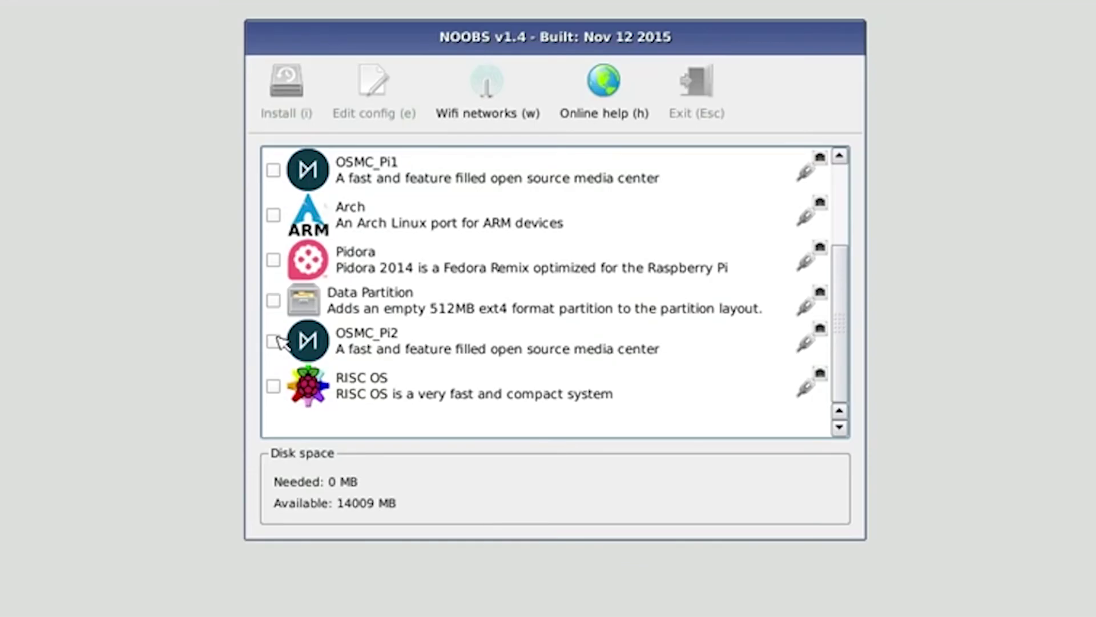
left_click(274, 342)
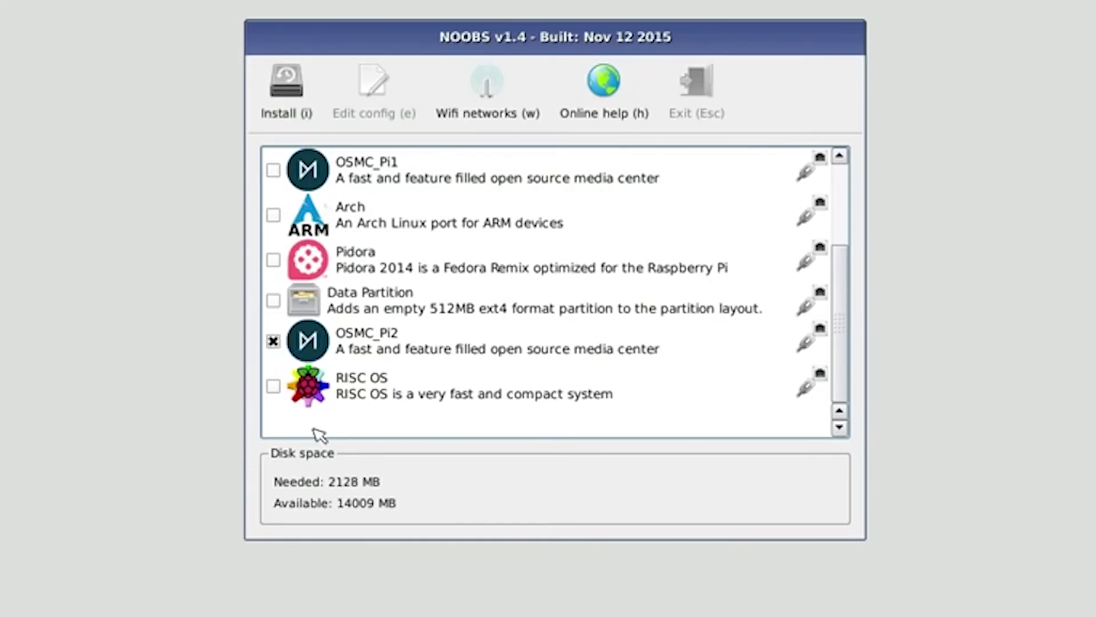
left_click(292, 86)
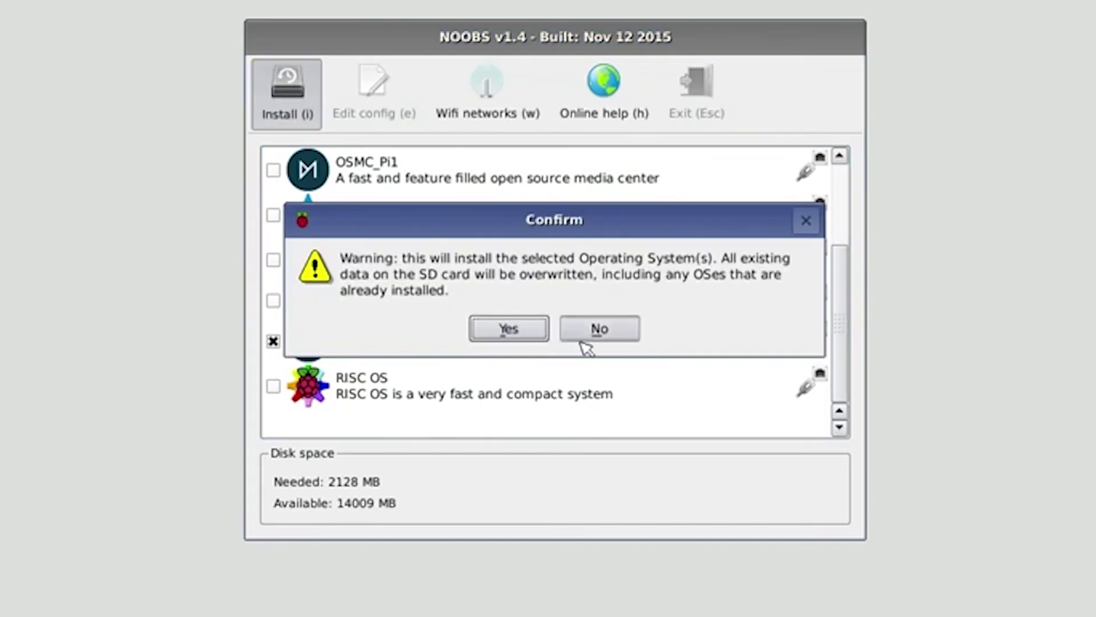
Confirm overwriting the SD card, then acknowledge the OS-installed message to boot OSMC.
left_click(502, 336)
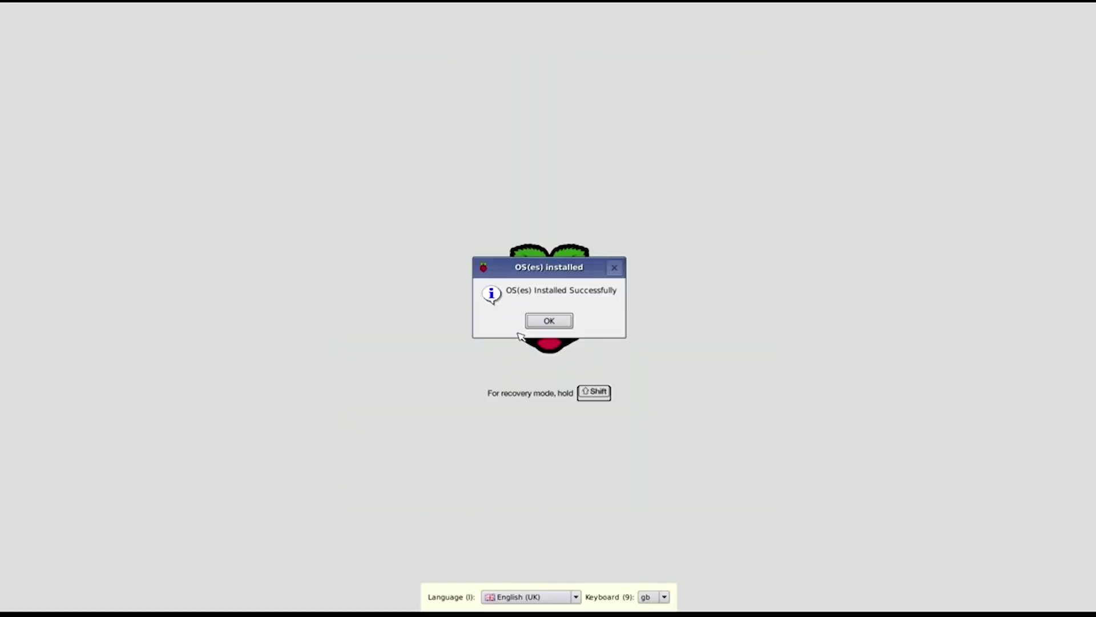
left_click(547, 321)
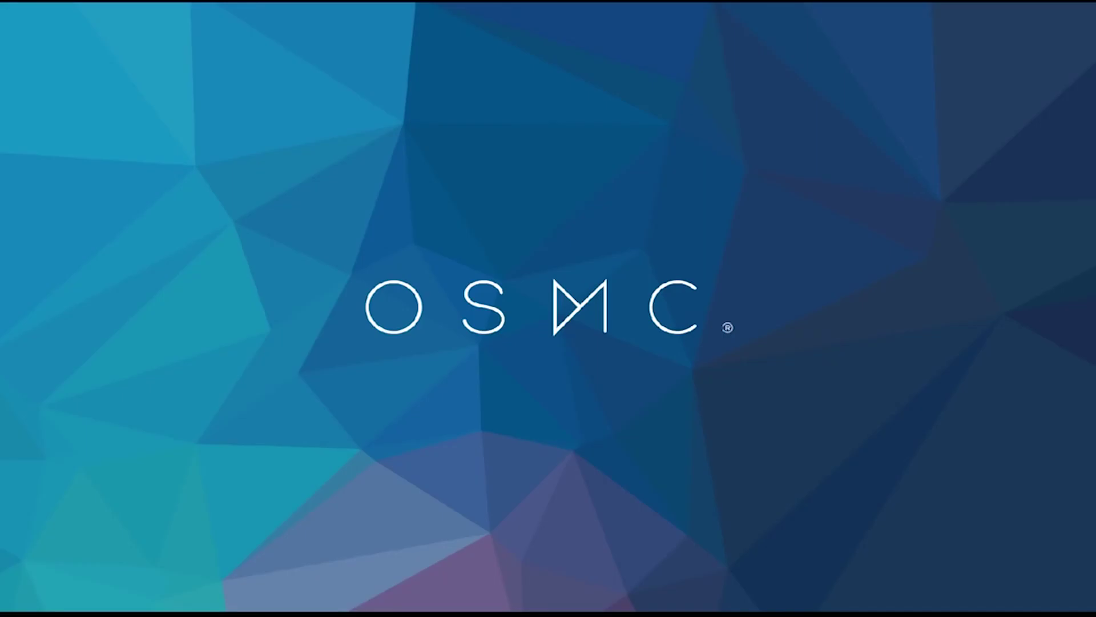